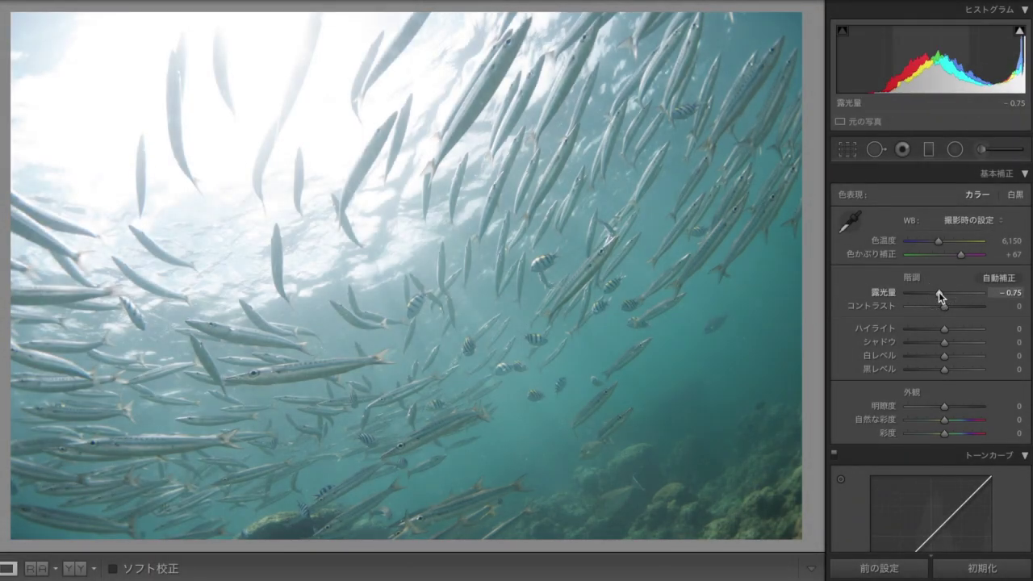
# Raise the barracuda photo's Contrast to +51 in the Basic panel
pyautogui.moveTo(944, 306); pyautogui.dragTo(957, 306)
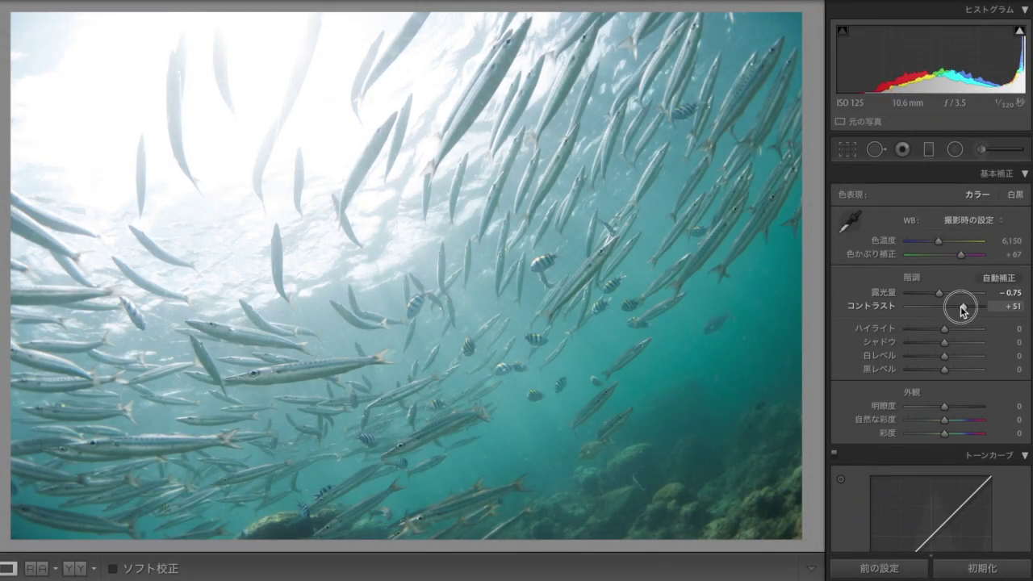
# Pull Highlights to -100, raise Contrast to +70, push Clarity to +100 and fine-tune exposure
pyautogui.moveTo(944, 406); pyautogui.dragTo(963, 406)
pyautogui.scroll(-10, 883, 277)
pyautogui.moveTo(944, 282); pyautogui.dragTo(955, 283)
pyautogui.scroll(5, 956, 283)
pyautogui.scroll(5, 928, 306)
pyautogui.moveTo(944, 328); pyautogui.dragTo(883, 334)
pyautogui.moveTo(962, 306); pyautogui.dragTo(972, 307)
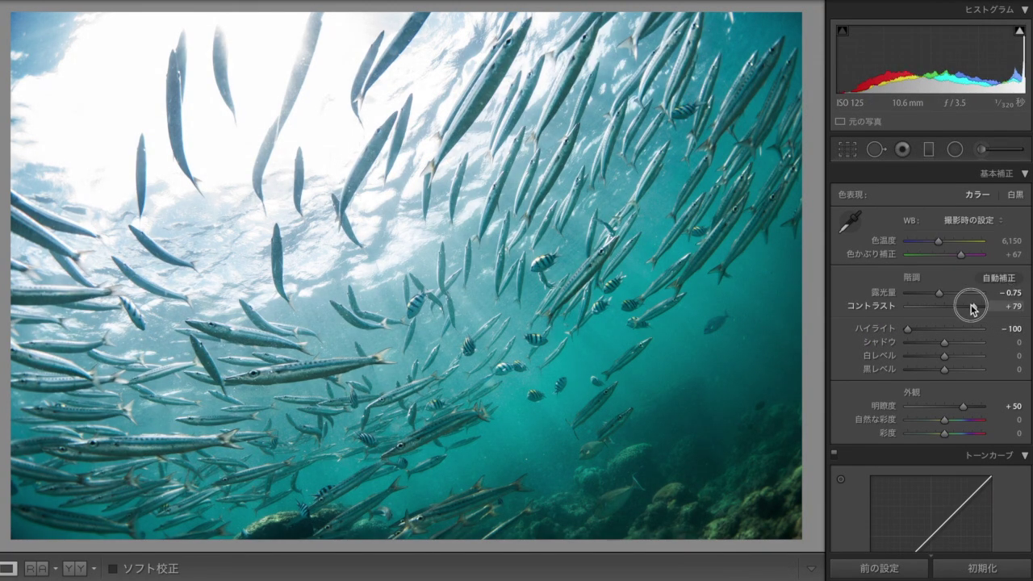
pyautogui.moveTo(963, 406); pyautogui.dragTo(981, 406)
pyautogui.moveTo(939, 293); pyautogui.dragTo(941, 293)
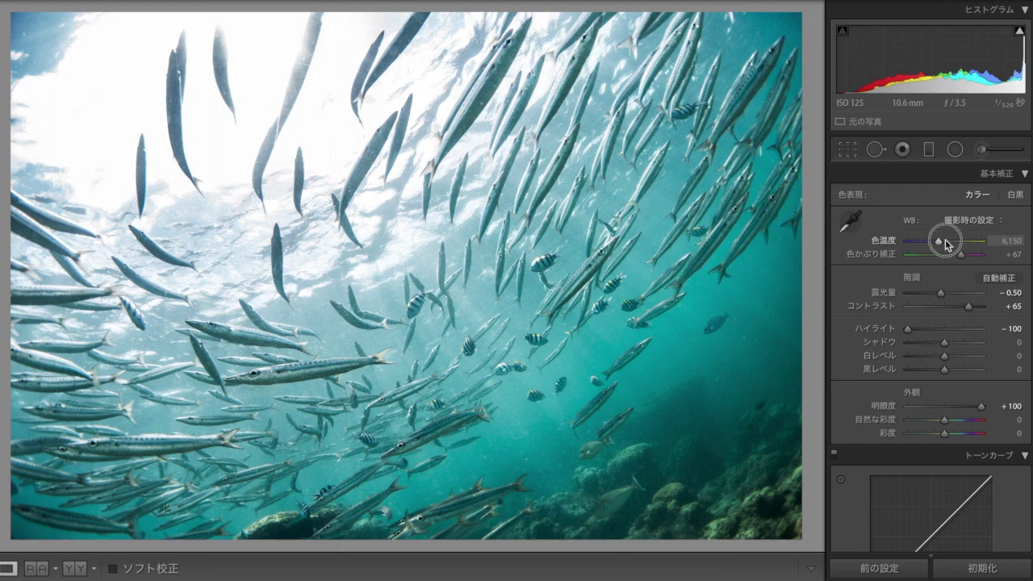
# Set temperature to 6,790, lower Aqua saturation and shift and brighten the Blue tones
pyautogui.moveTo(946, 245); pyautogui.dragTo(939, 246)
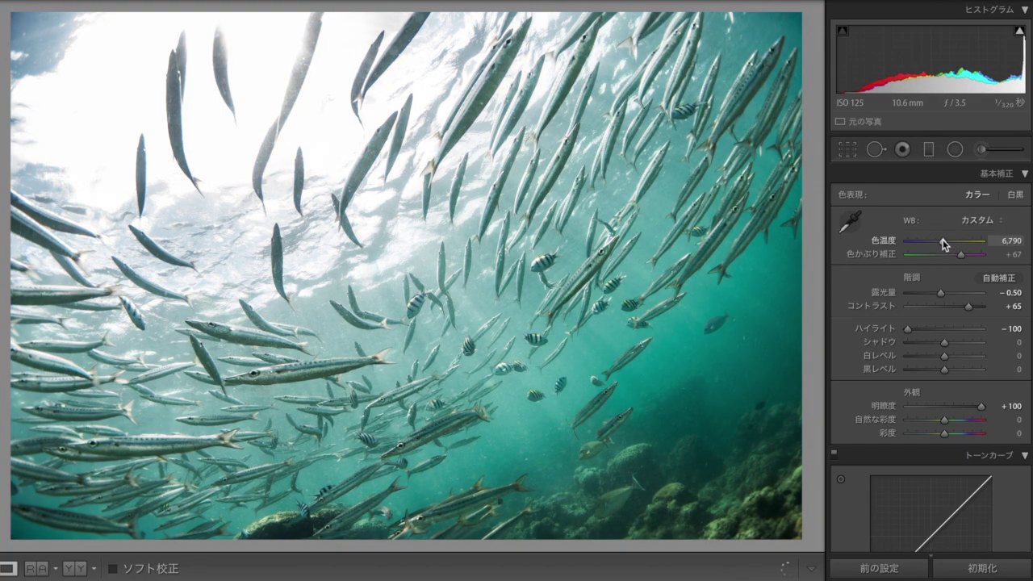
pyautogui.scroll(-10, 928, 323)
pyautogui.moveTo(948, 288); pyautogui.dragTo(913, 296)
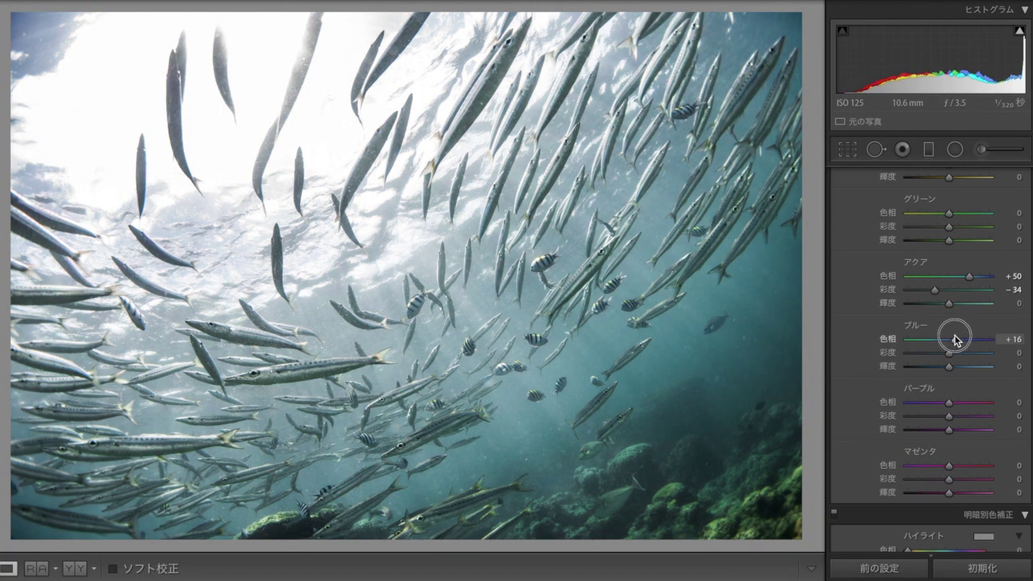
pyautogui.moveTo(956, 339); pyautogui.dragTo(962, 366)
pyautogui.moveTo(949, 274); pyautogui.dragTo(894, 280)
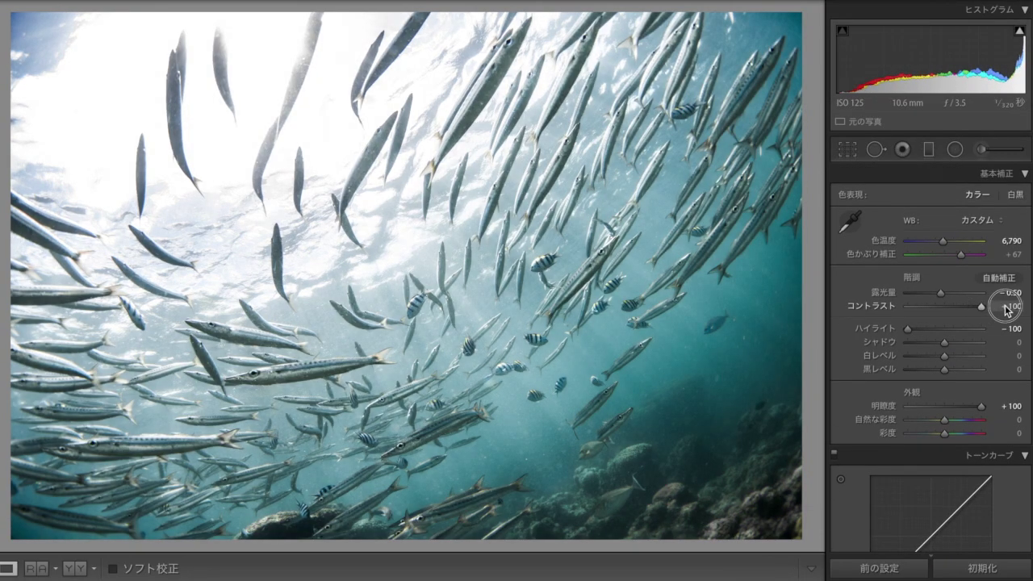
# Lift the Shadows and set the Whites and Blacks levels
pyautogui.scroll(-5, 960, 343)
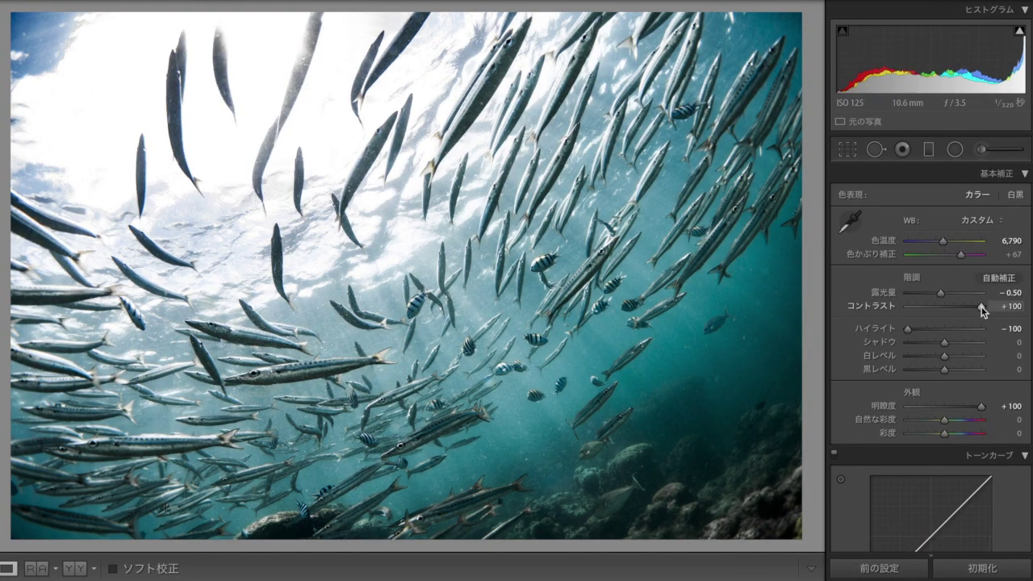
pyautogui.moveTo(970, 309); pyautogui.dragTo(970, 307)
pyautogui.moveTo(944, 342)
pyautogui.mouseDown()
pyautogui.moveTo(957, 342)
pyautogui.moveTo(939, 369)
pyautogui.mouseUp()
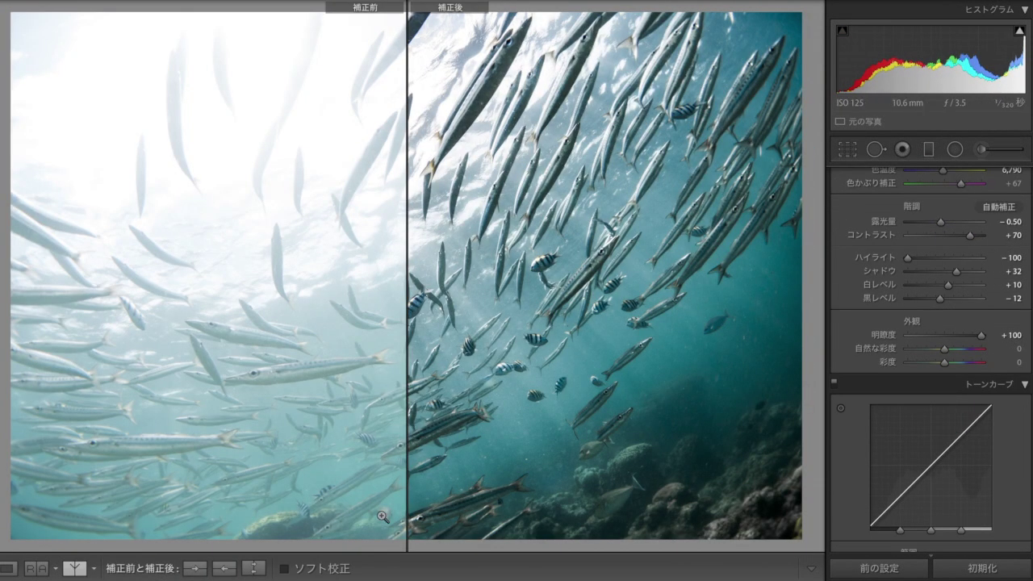
# Mute the Aqua colour further and raise sharpening to 78
pyautogui.moveTo(966, 320); pyautogui.dragTo(926, 328)
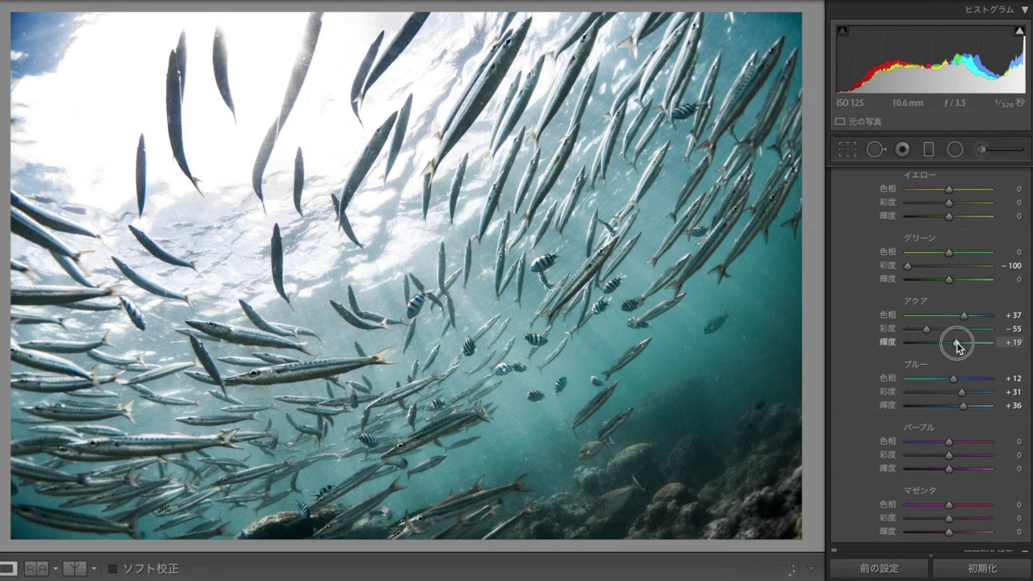
pyautogui.scroll(-10, 944, 422)
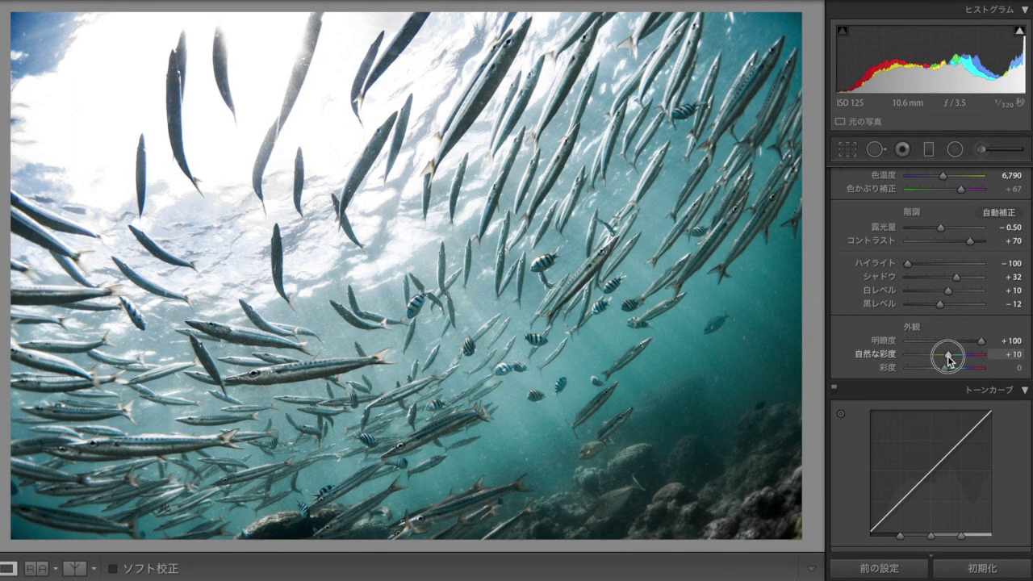
pyautogui.moveTo(919, 355)
pyautogui.mouseDown()
pyautogui.moveTo(946, 356)
pyautogui.moveTo(936, 369)
pyautogui.moveTo(952, 399)
pyautogui.moveTo(930, 436)
pyautogui.mouseUp()
# Set Camera Calibration Blue Primary Hue to +12 and straighten the crop frame to 3.08°
pyautogui.scroll(-10, 928, 436)
pyautogui.moveTo(944, 521); pyautogui.dragTo(935, 536)
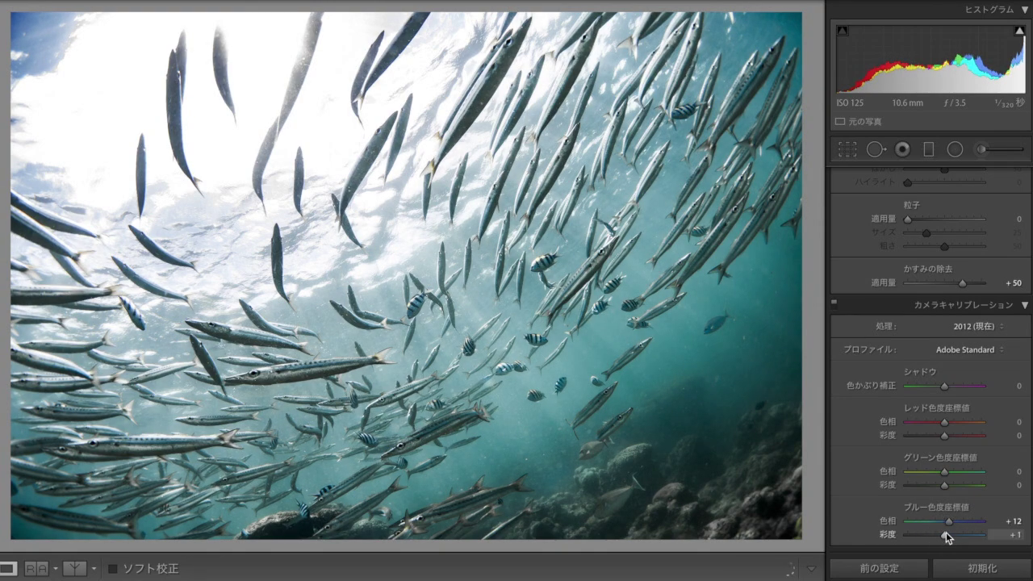
pyautogui.press('r')
pyautogui.moveTo(801, 539)
pyautogui.mouseDown()
pyautogui.moveTo(777, 524)
pyautogui.moveTo(786, 436)
pyautogui.mouseUp()
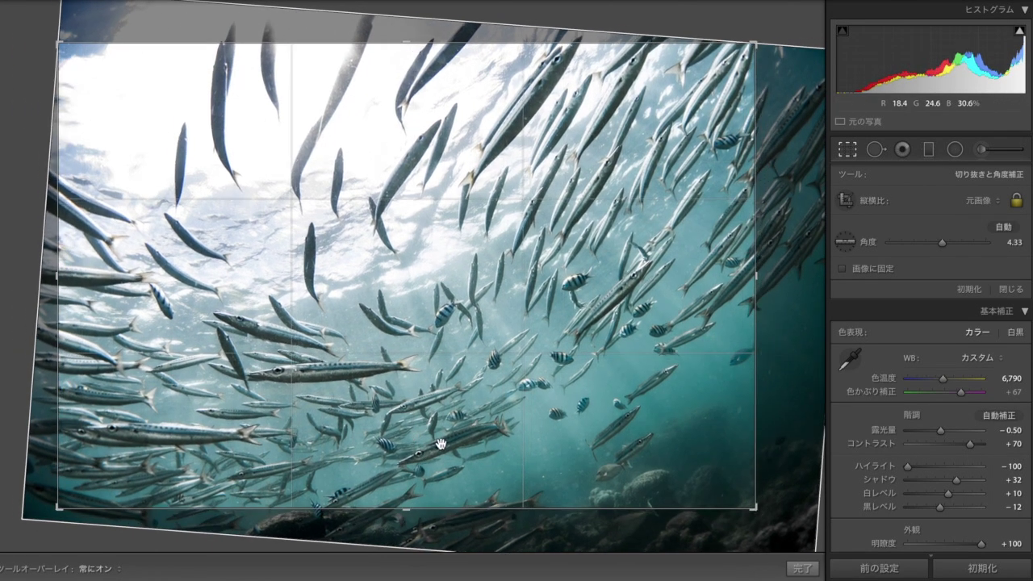
# Apply the tighter crop with the angle reset to 0.00
pyautogui.click(803, 568)
pyautogui.click(846, 150)
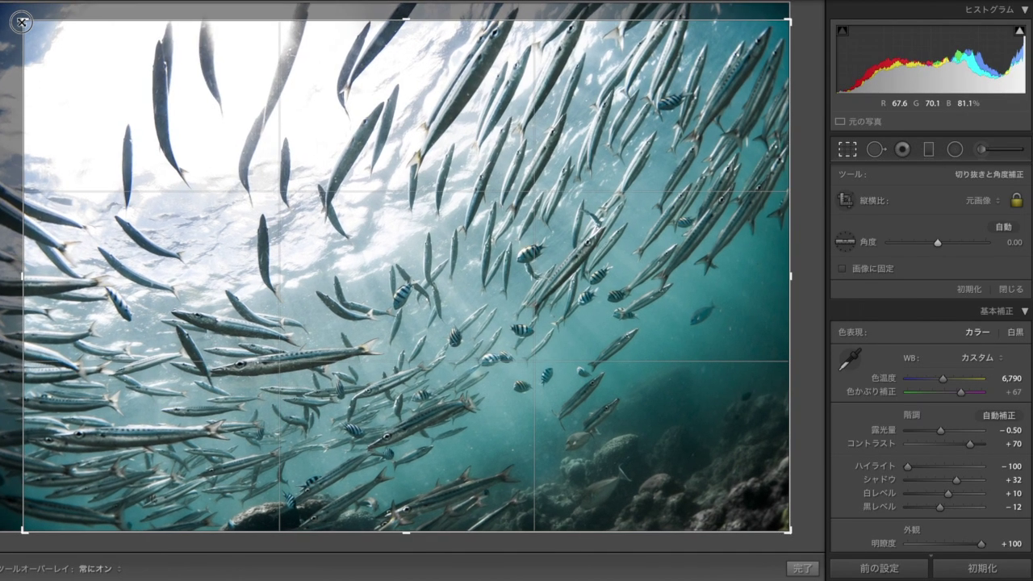
pyautogui.press('Return')
# Add a near-circular radial filter around the fish school, darkening outside it with Exposure -0.40
pyautogui.hotkey('shift', 'm')
pyautogui.moveTo(401, 309); pyautogui.dragTo(742, 281)
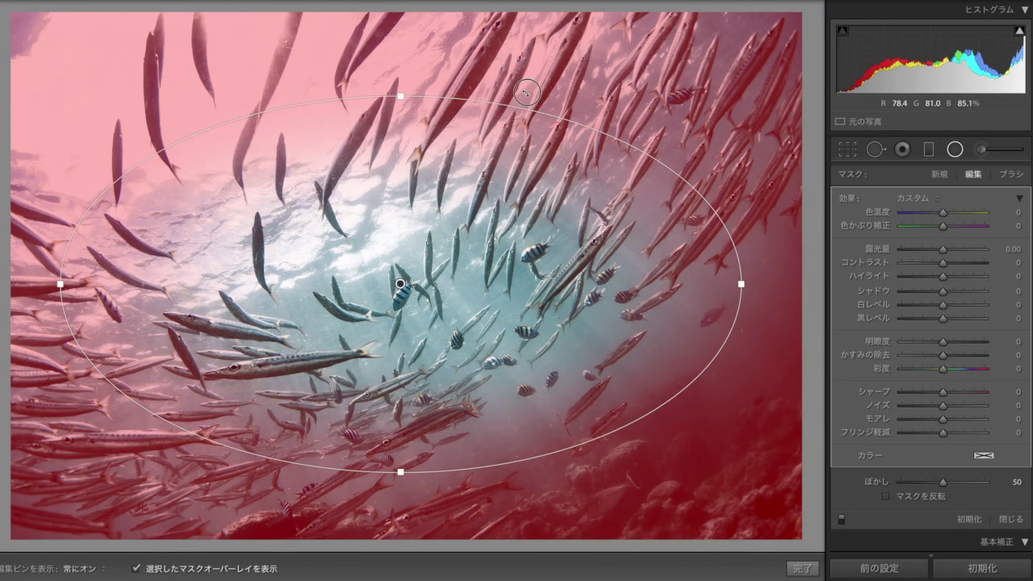
pyautogui.moveTo(327, 136); pyautogui.dragTo(277, 41)
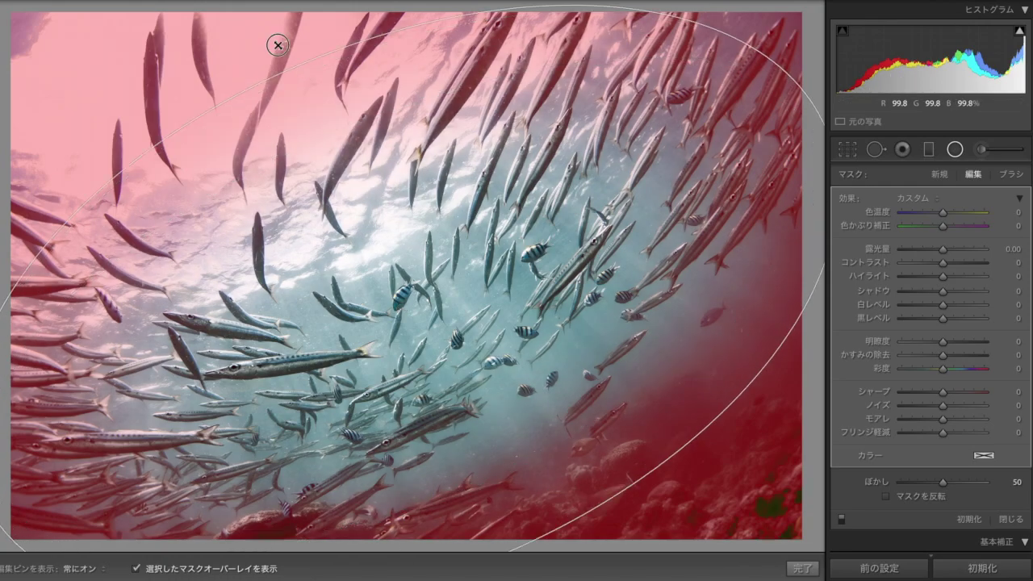
pyautogui.click(239, 567)
pyautogui.moveTo(943, 248); pyautogui.dragTo(940, 256)
pyautogui.click(801, 568)
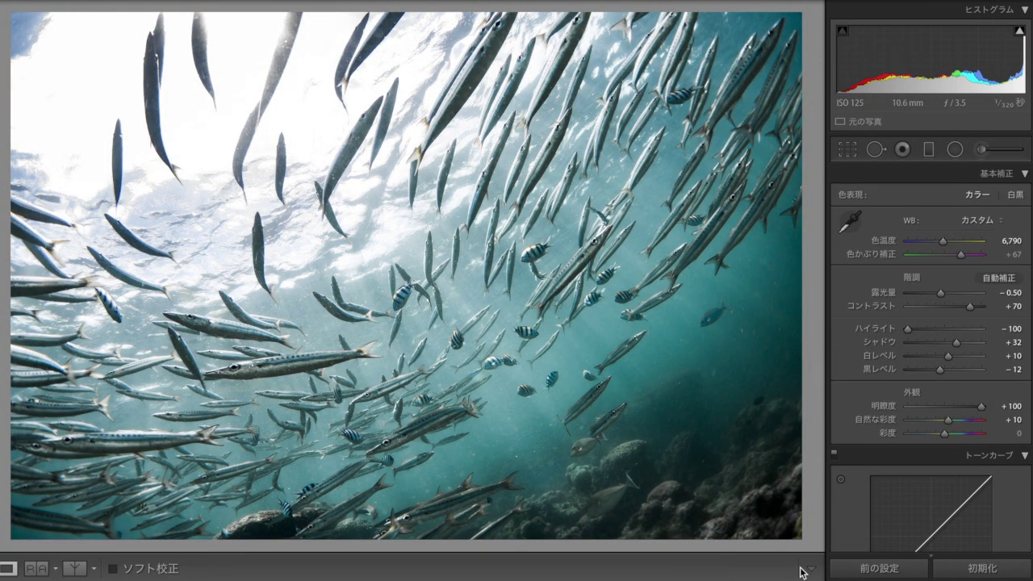
# Compare before and after, then ease the radial filter's darkening exposure slightly
pyautogui.click(73, 568)
pyautogui.press('y')
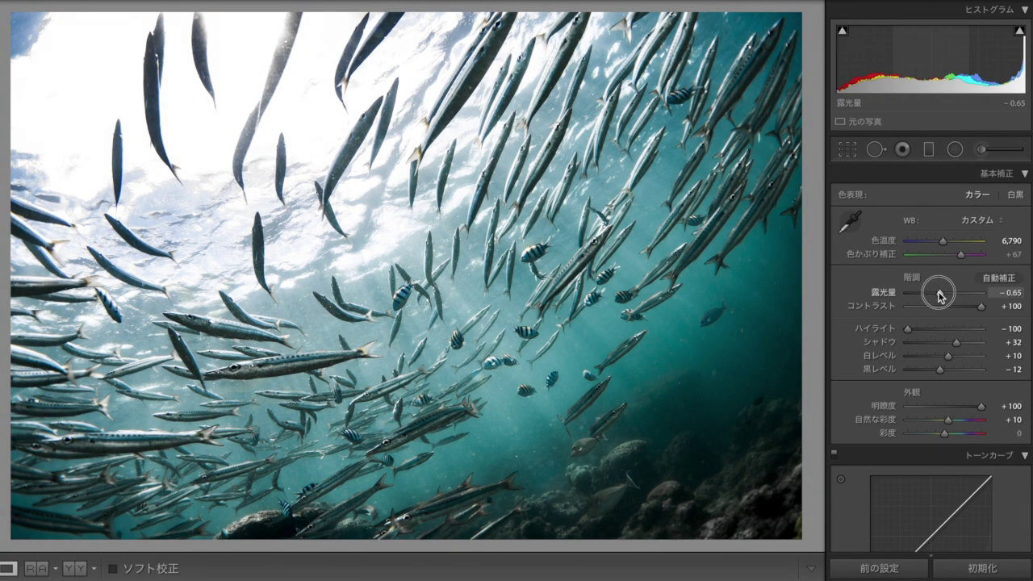
pyautogui.hotkey('shift', 'm')
pyautogui.moveTo(936, 251); pyautogui.dragTo(940, 254)
pyautogui.hotkey('shift', 'm')
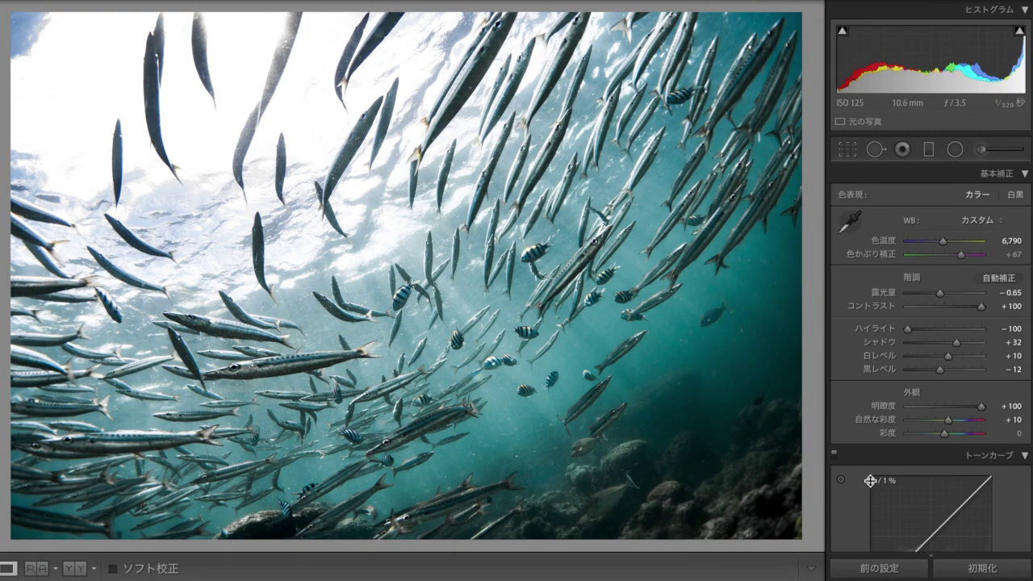
# Review the panel settings, compare the edit with the original, and view it at 100% in Photoshop
pyautogui.scroll(-15, 928, 404)
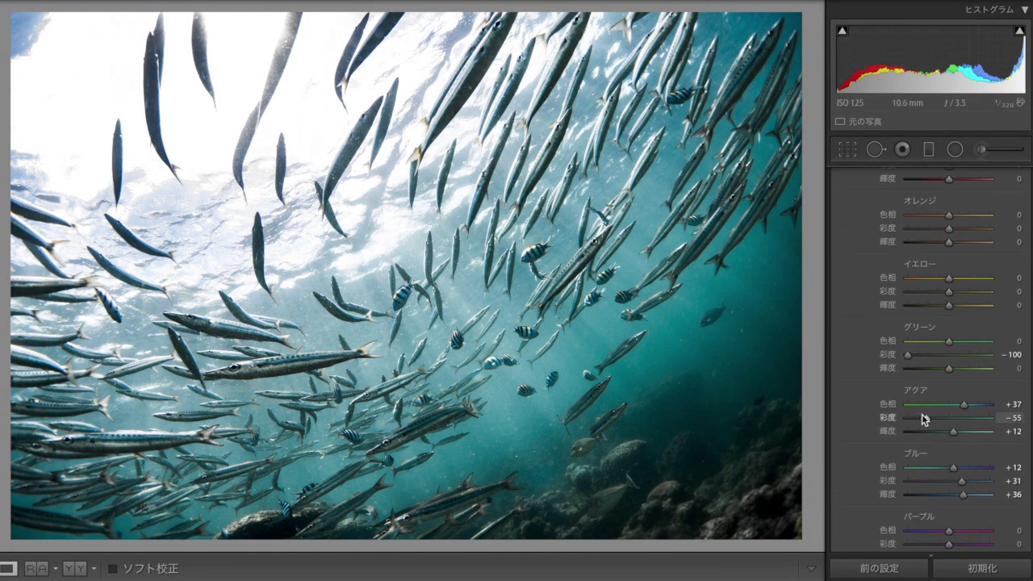
pyautogui.scroll(-8, 964, 432)
pyautogui.scroll(10, 907, 228)
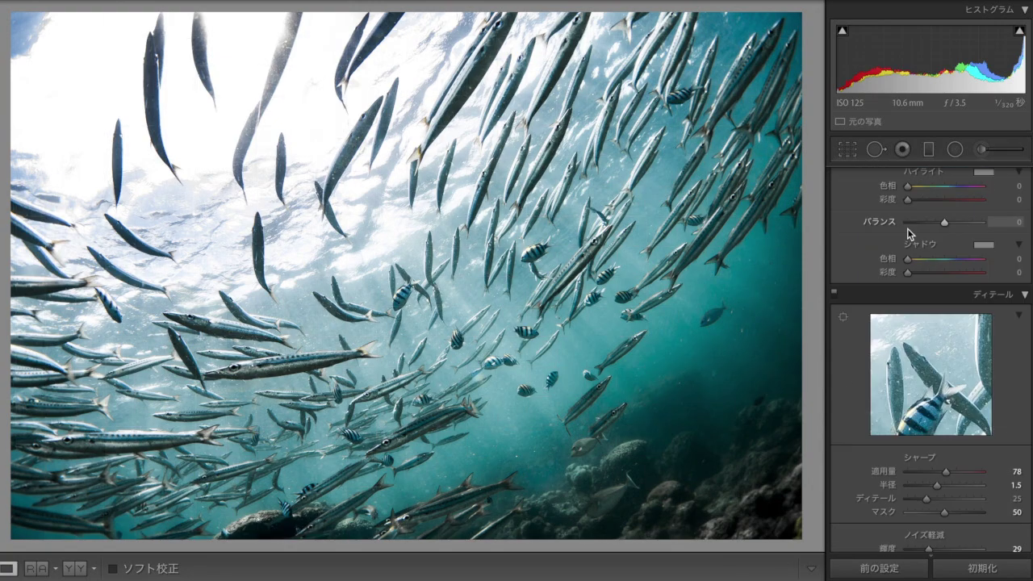
pyautogui.scroll(12, 927, 282)
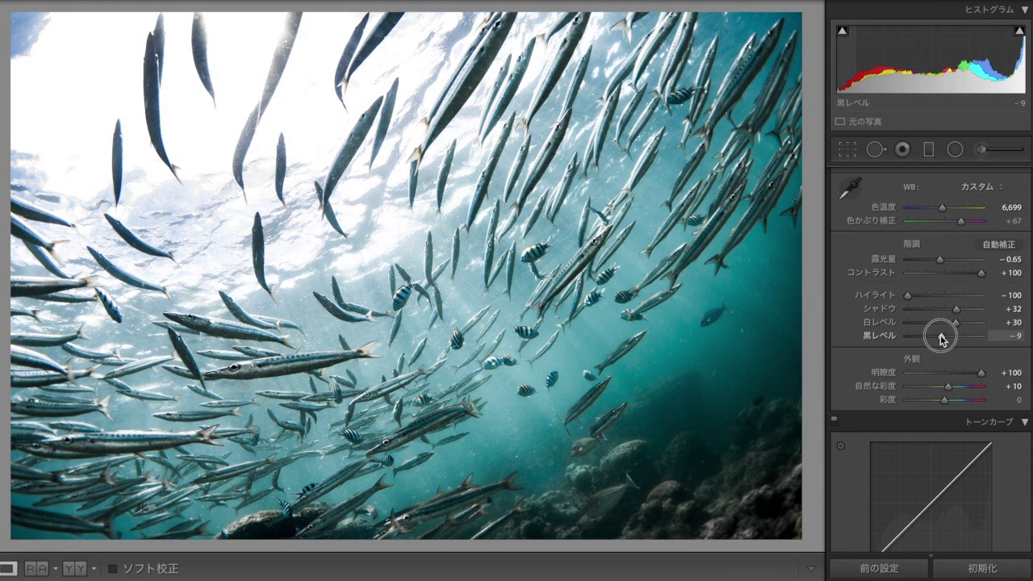
pyautogui.scroll(-10, 928, 355)
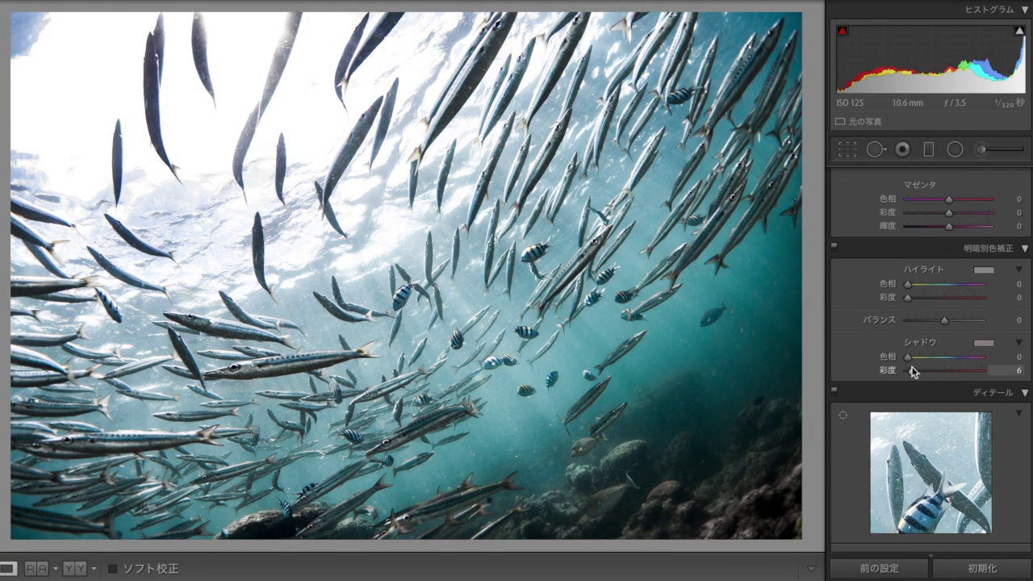
pyautogui.scroll(10, 912, 372)
pyautogui.click(75, 568)
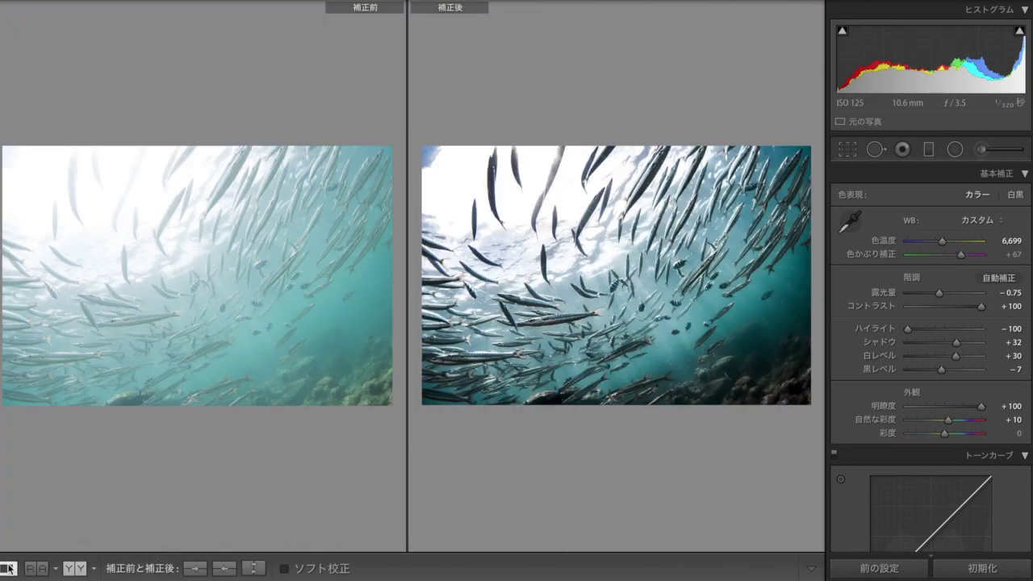
pyautogui.click(8, 568)
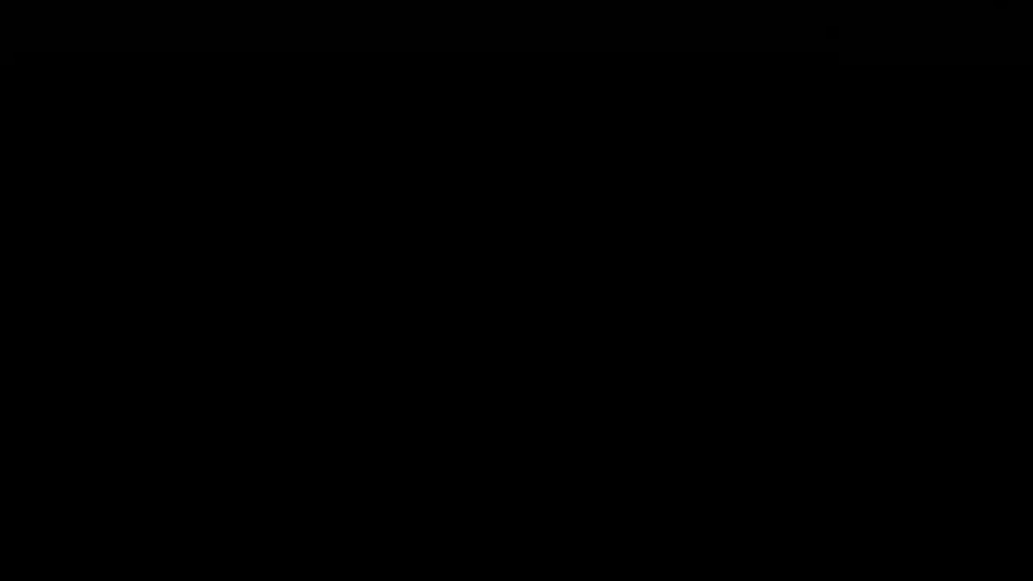
pyautogui.hotkey('ctrl', '1')
# Pan around Layer 1 at 100% healing the dark water specks, then fit the photo on screen
pyautogui.hscroll(3, 710, 201)
pyautogui.scroll(2, 710, 201)
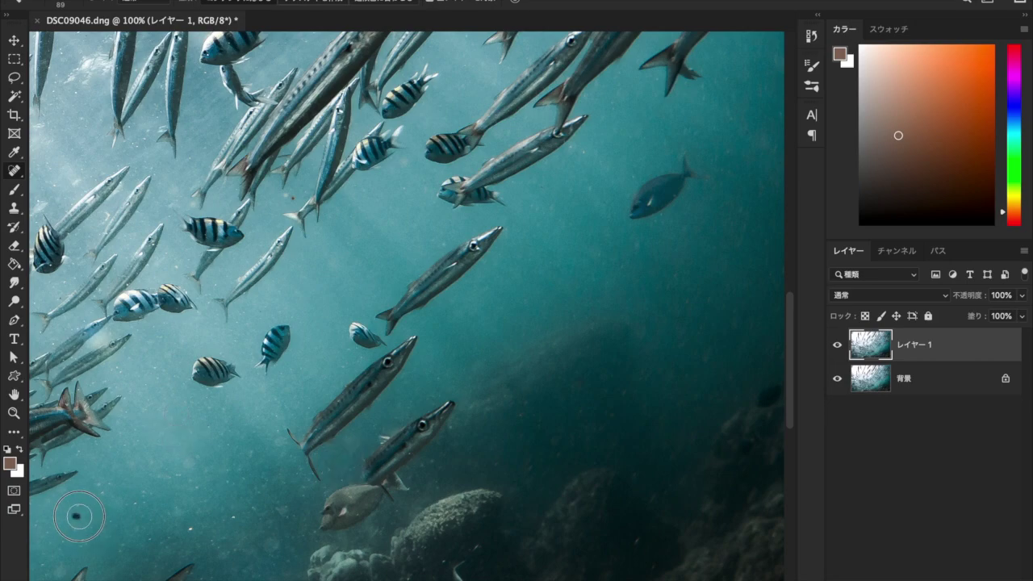
pyautogui.scroll(-5, 479, 386)
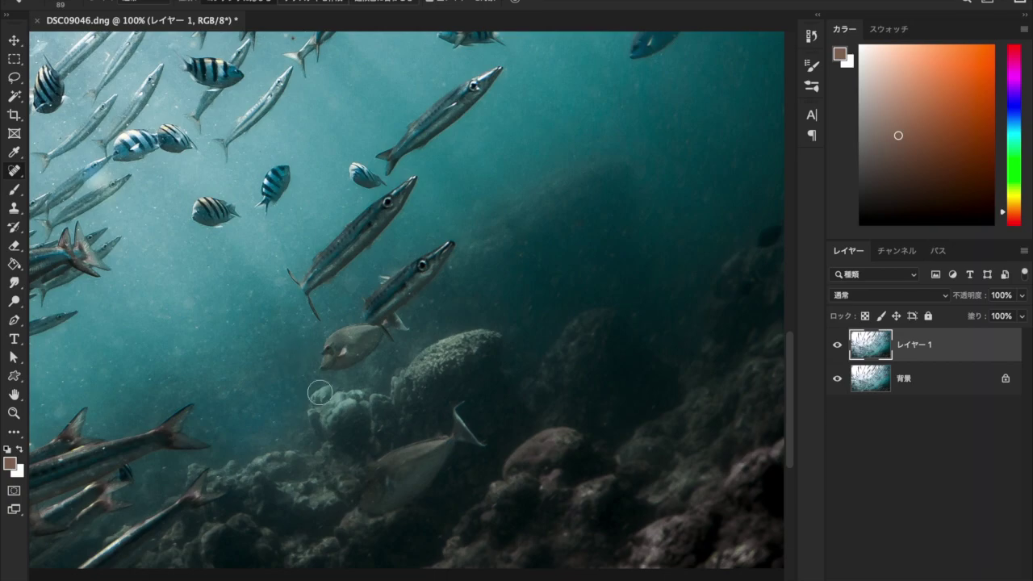
pyautogui.scroll(6, 415, 295)
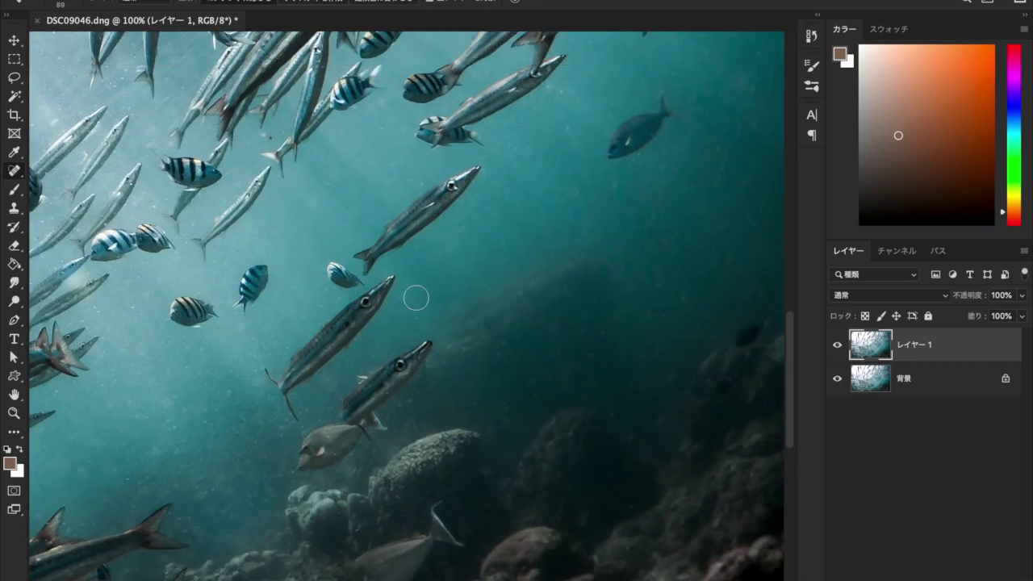
pyautogui.hscroll(7, 580, 267)
pyautogui.scroll(7, 436, 393)
pyautogui.hscroll(-4, 392, 248)
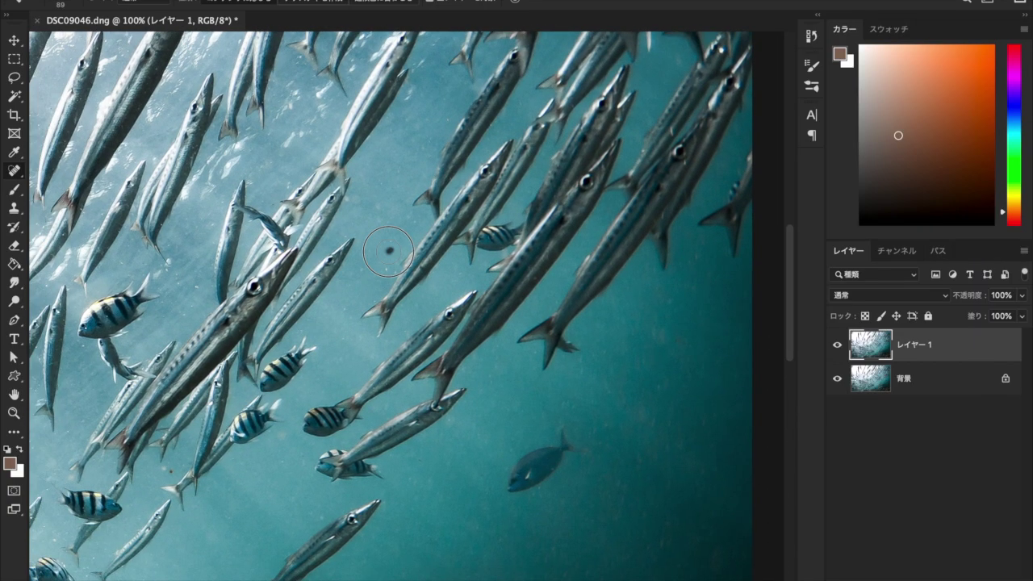
pyautogui.scroll(-6, 323, 242)
pyautogui.hscroll(4, 371, 204)
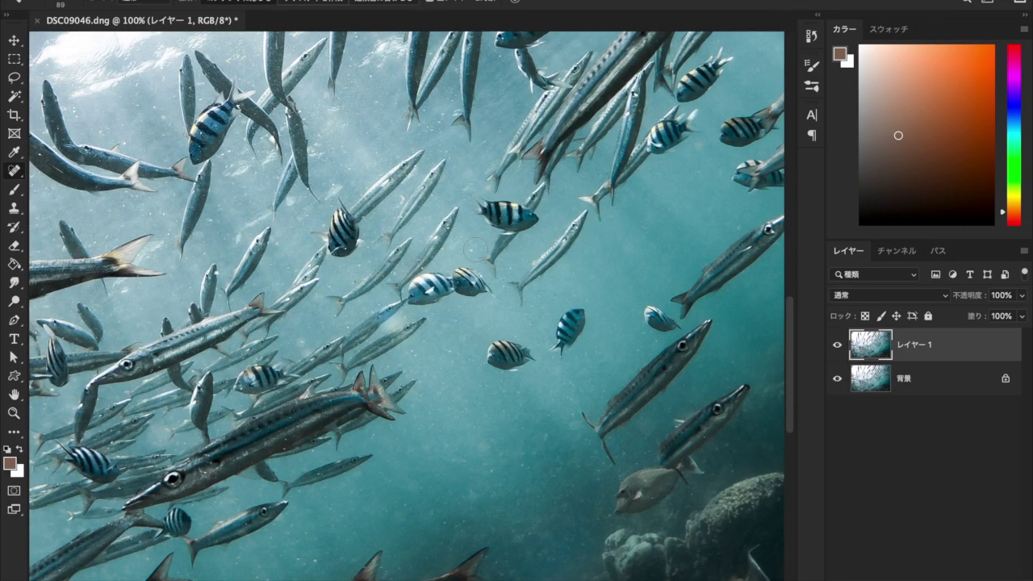
pyautogui.scroll(-5, 400, 397)
pyautogui.hscroll(-3, 400, 397)
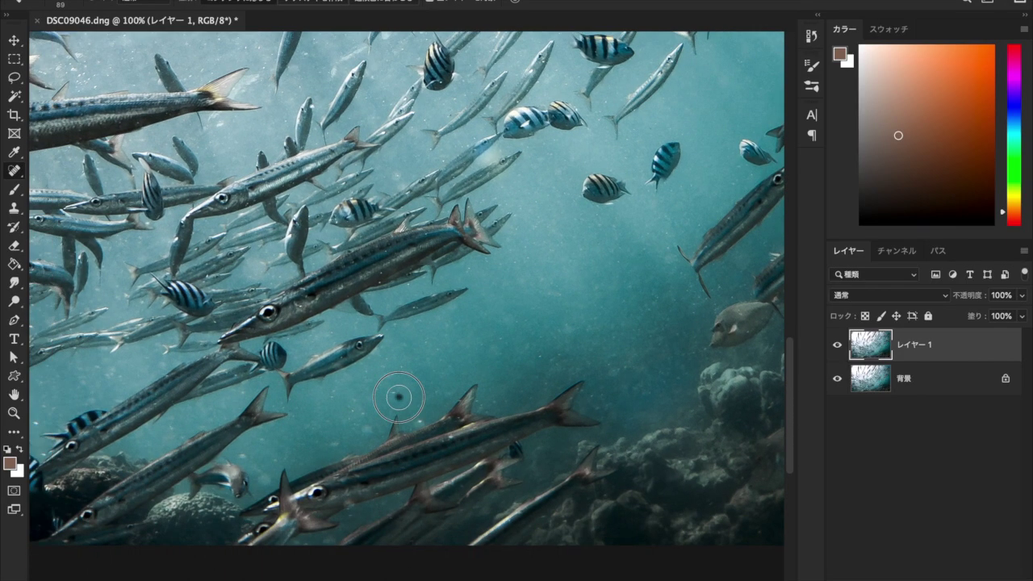
pyautogui.scroll(-2, 312, 370)
pyautogui.scroll(-3, 311, 371)
pyautogui.hscroll(-4, 311, 371)
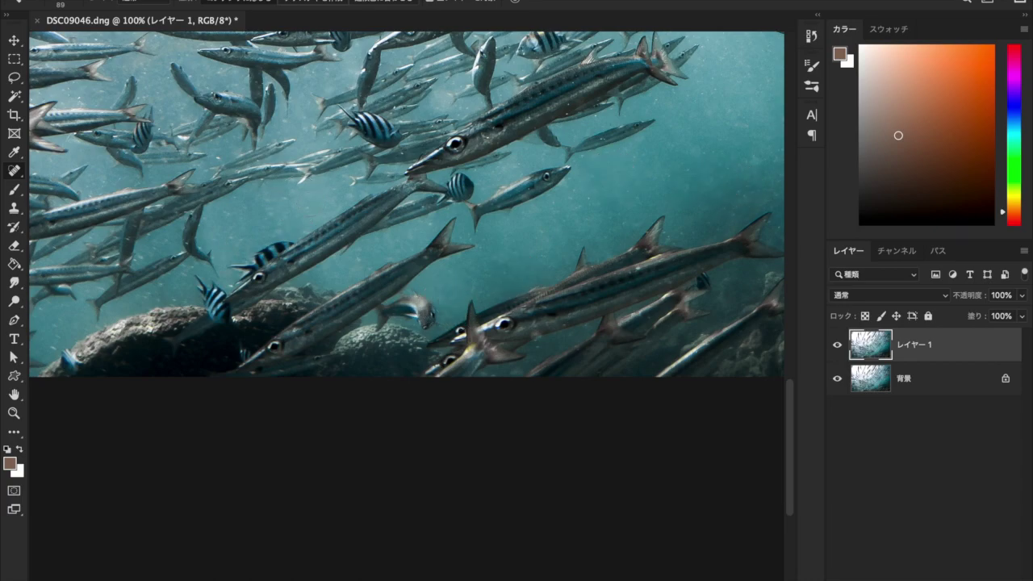
pyautogui.scroll(-3, 403, 201)
pyautogui.hotkey('ctrl', '0')
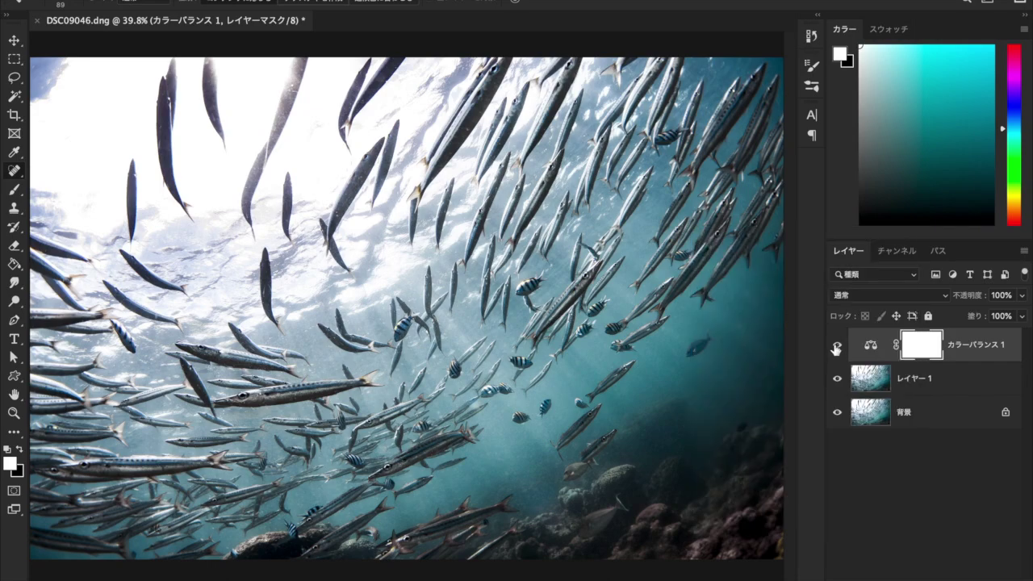
# Add a Hue/Saturation adjustment layer muting Magentas to -40 and Cyans to -13
pyautogui.click(854, 347)
pyautogui.click(936, 571)
pyautogui.click(895, 409)
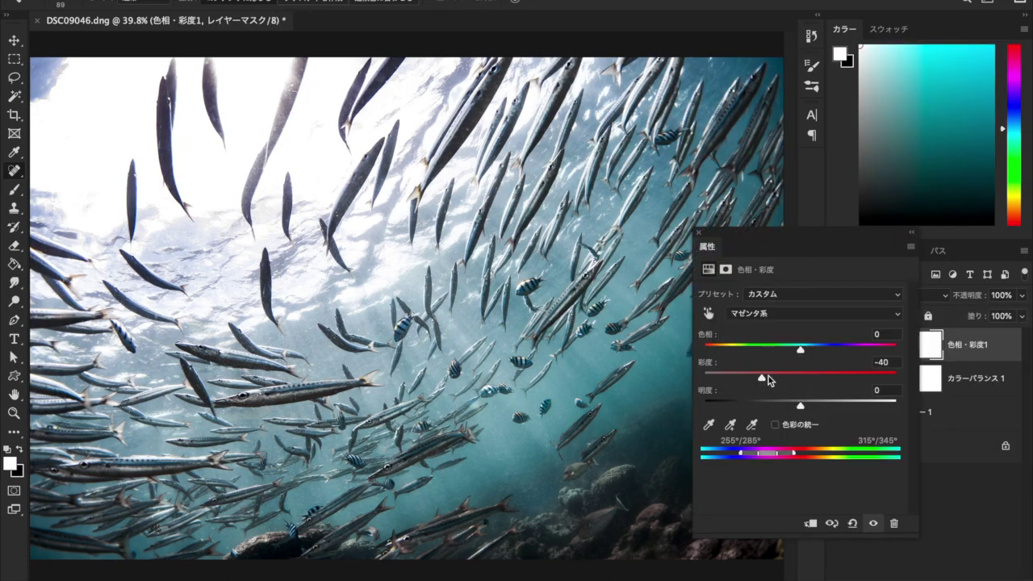
pyautogui.click(837, 347)
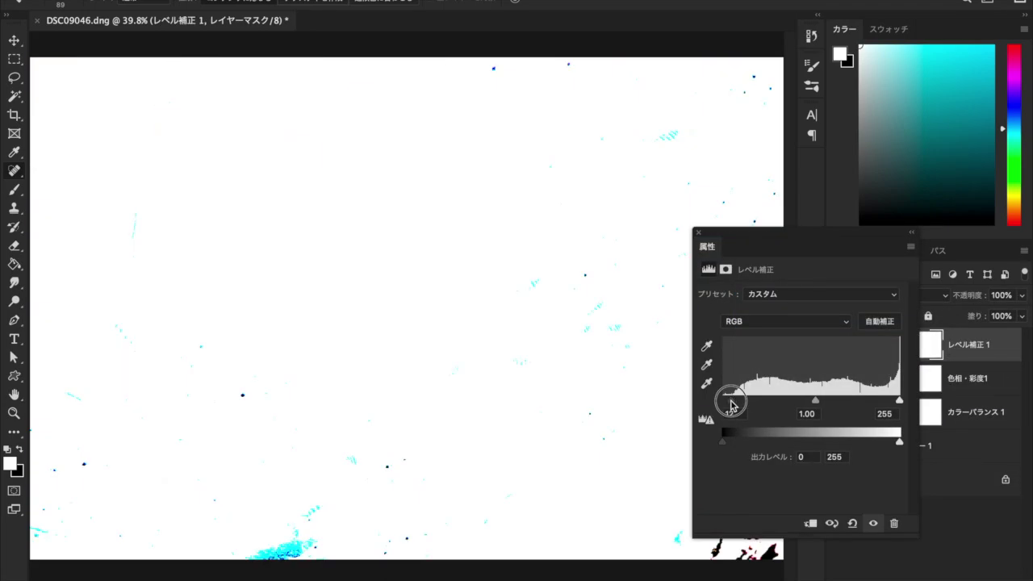
# Add a Levels layer with black input 12 and a 0.86 midtone
pyautogui.moveTo(754, 377); pyautogui.dragTo(761, 376)
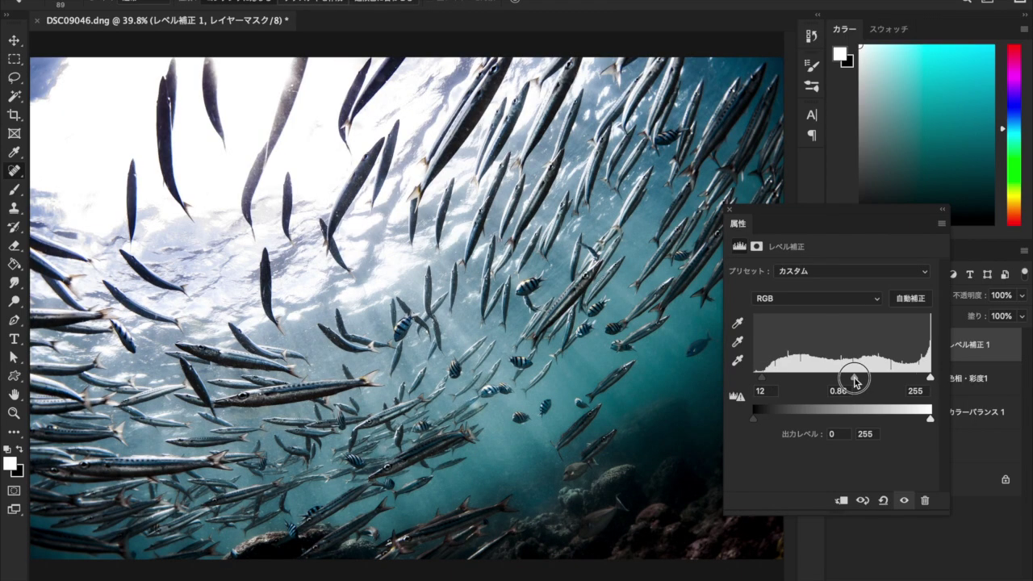
pyautogui.moveTo(846, 376); pyautogui.dragTo(839, 377)
pyautogui.click(837, 347)
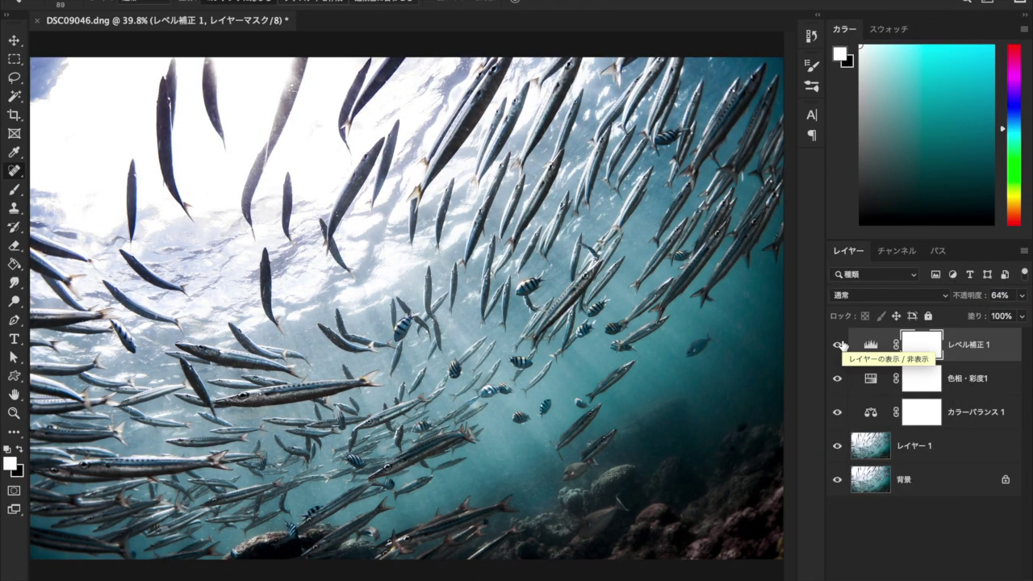
# Reset the Hue/Saturation Lightness to 0 and toggle the layer to compare
pyautogui.doubleClick(870, 378)
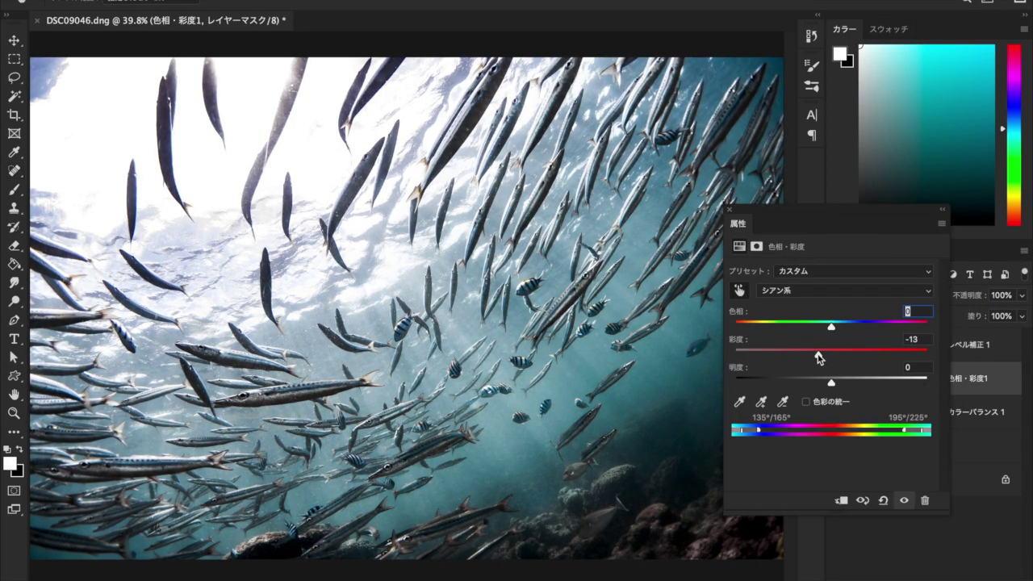
pyautogui.moveTo(819, 385); pyautogui.dragTo(827, 387)
pyautogui.click(837, 377)
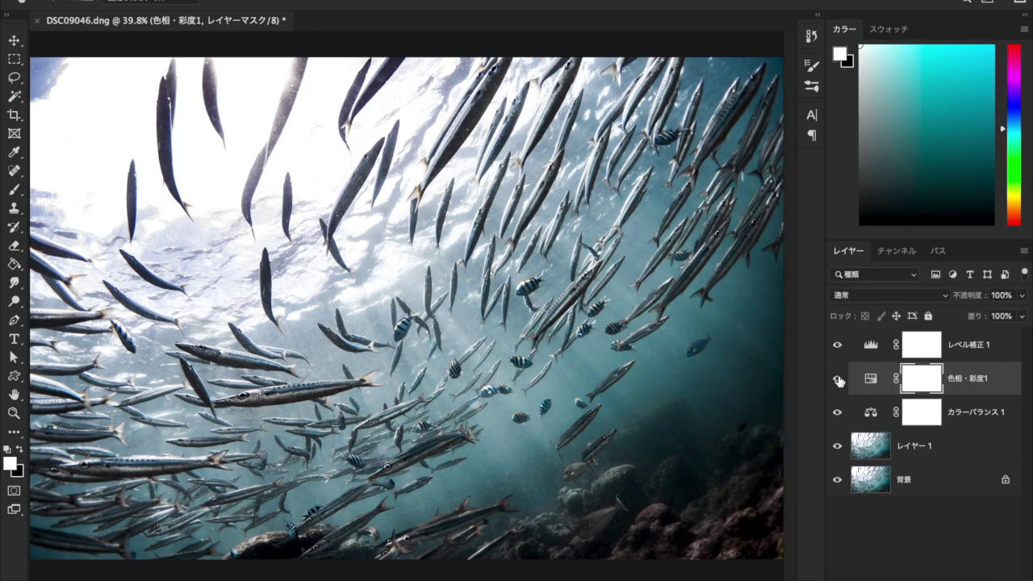
pyautogui.click(837, 378)
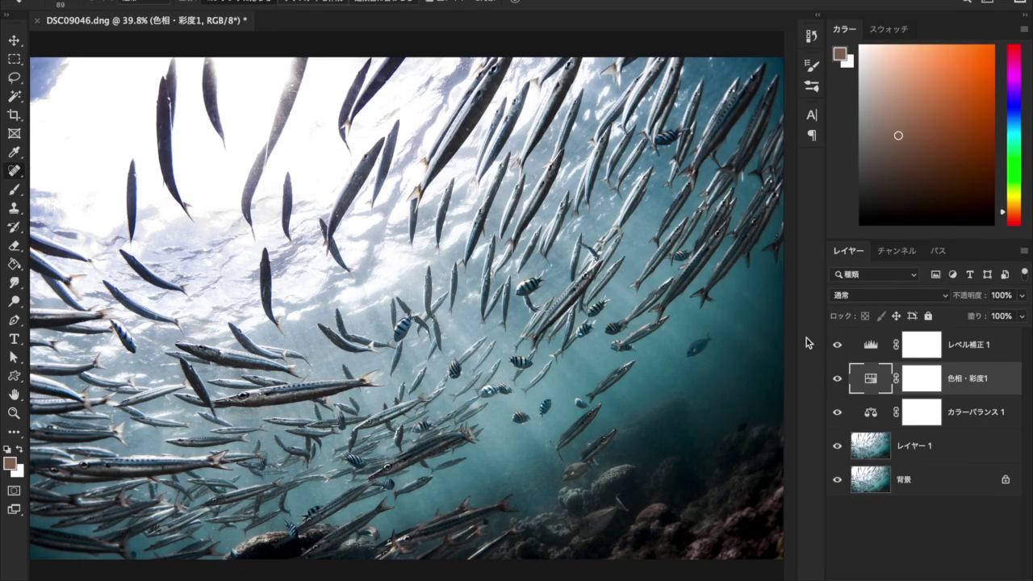
# Create a new document from the current history state for cropping
pyautogui.click(921, 344)
pyautogui.click(812, 35)
pyautogui.click(697, 492)
pyautogui.hotkey('ctrl', 'Tab')
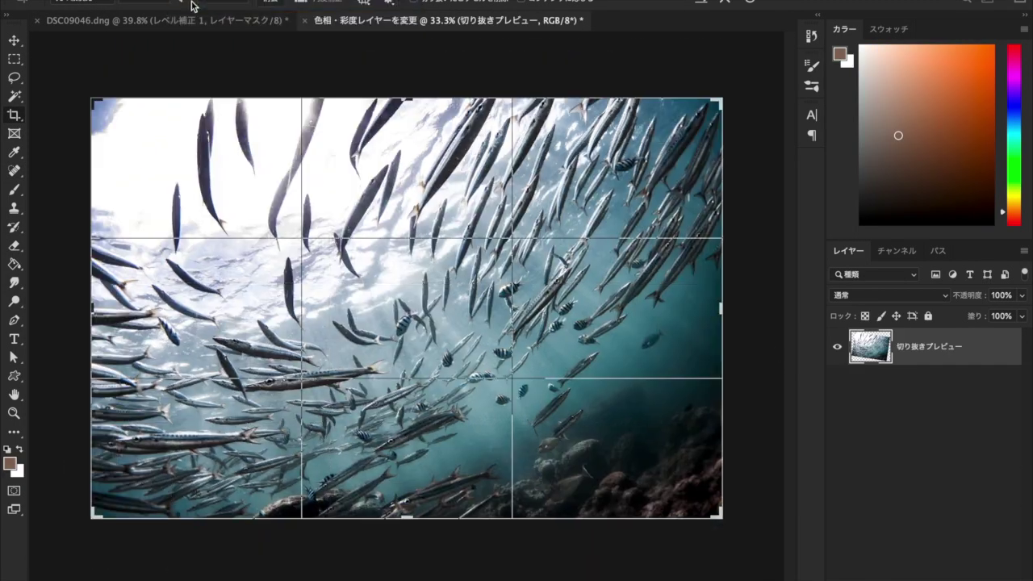
# Crop DSC09046.dng just inside its edges and add a brightening Curves adjustment layer
pyautogui.press('Escape')
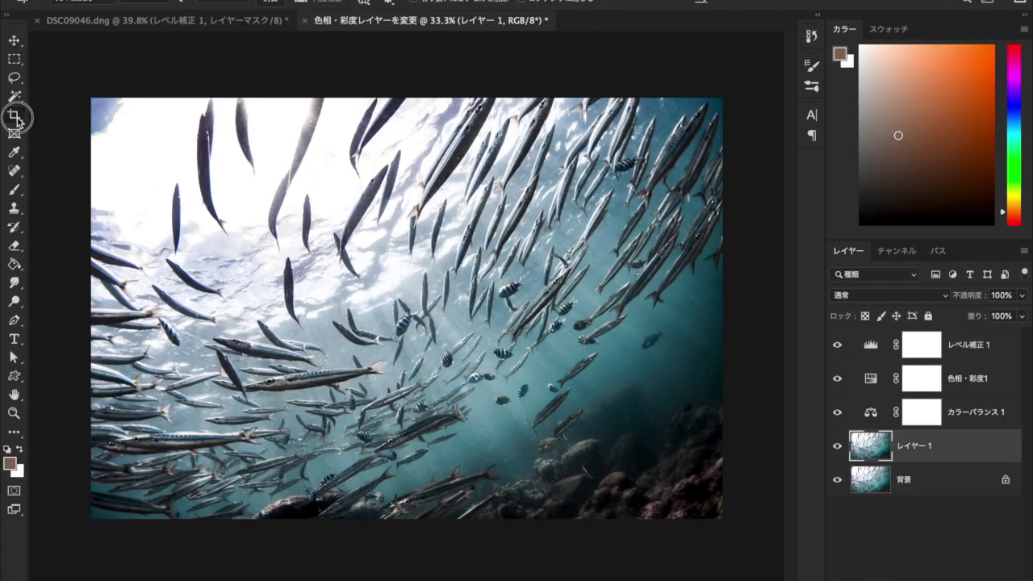
pyautogui.click(14, 115)
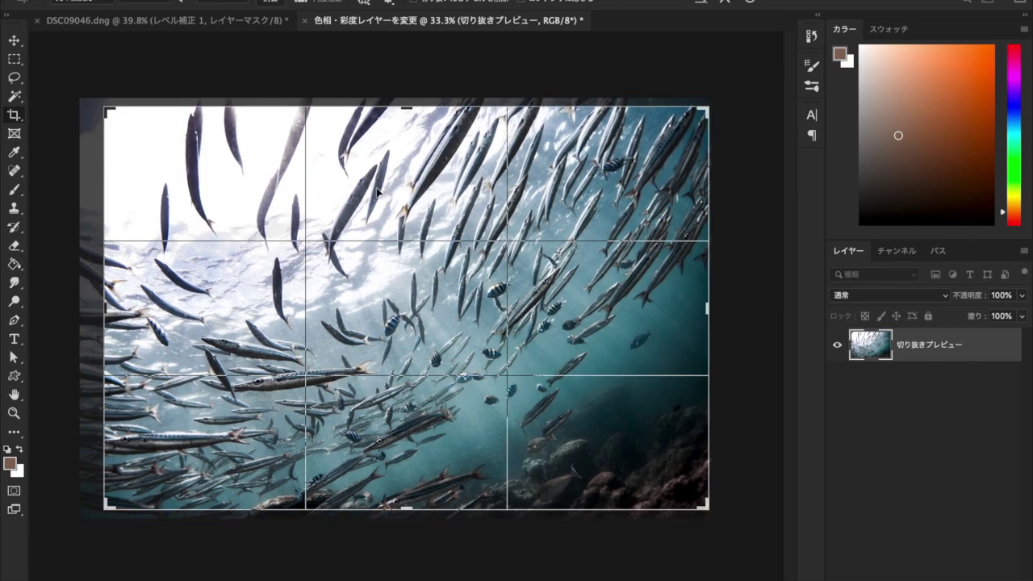
pyautogui.press('Escape')
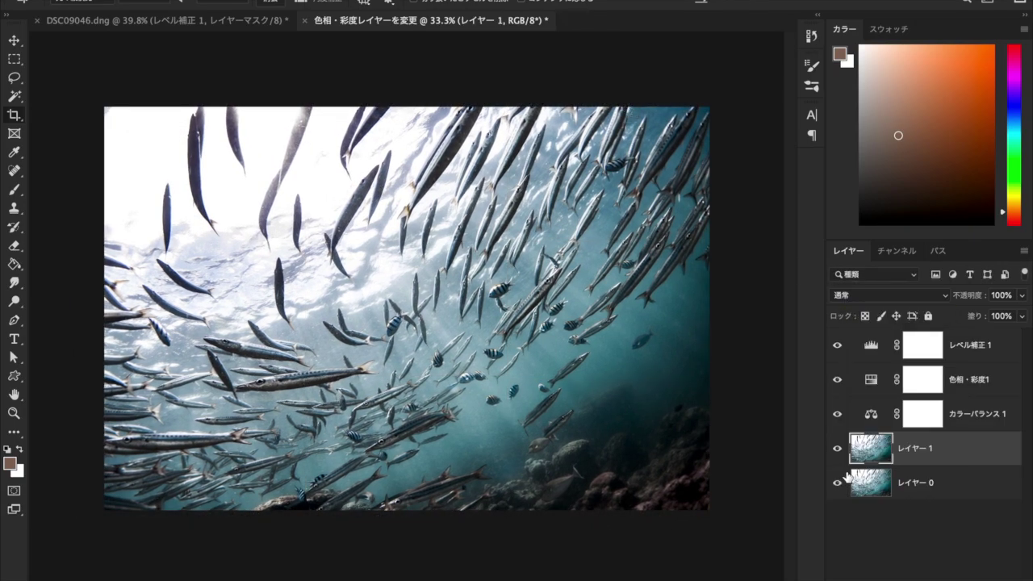
pyautogui.click(269, 22)
pyautogui.moveTo(50, 70); pyautogui.dragTo(45, 67)
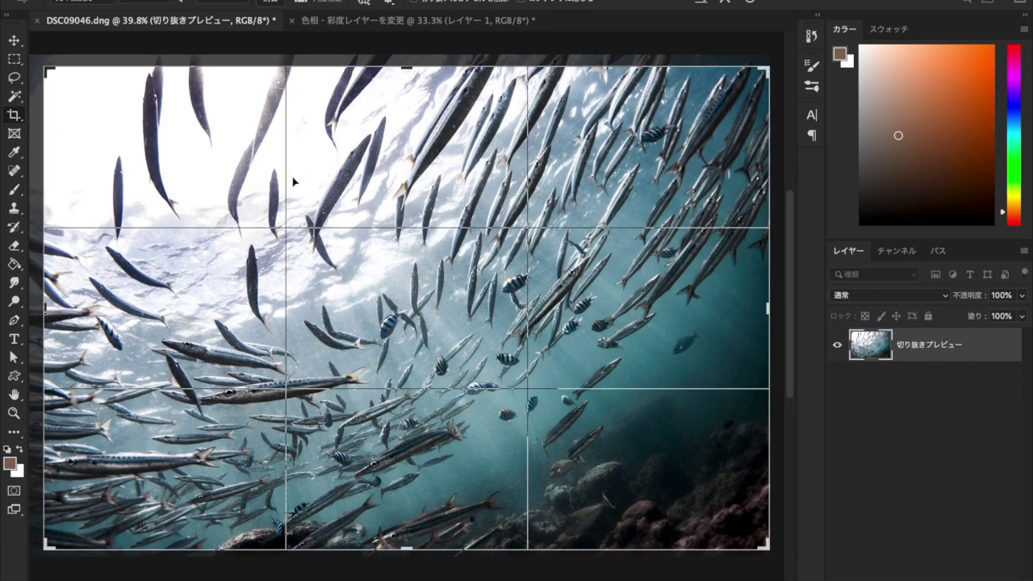
pyautogui.press('Escape')
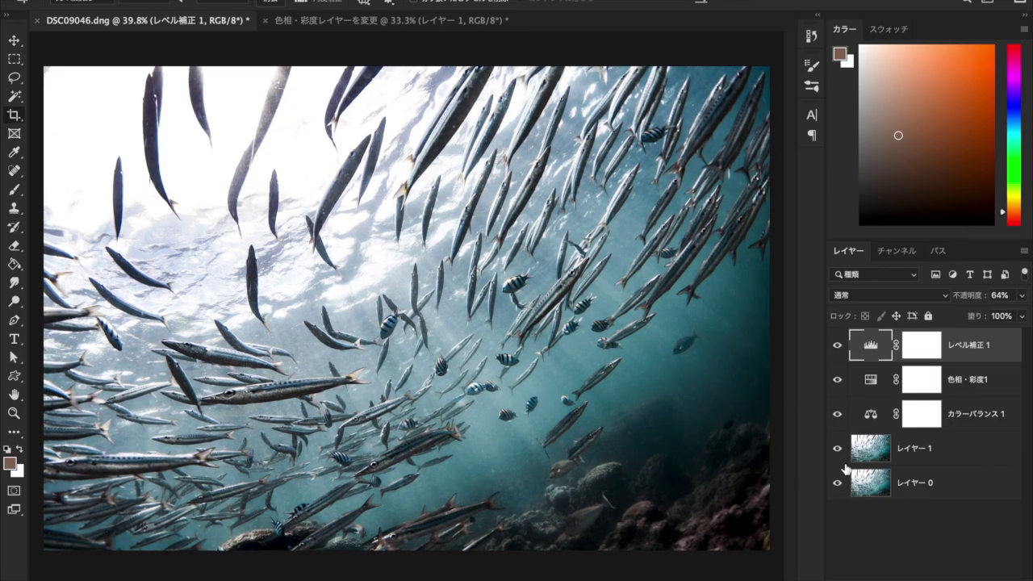
pyautogui.moveTo(844, 376); pyautogui.dragTo(837, 365)
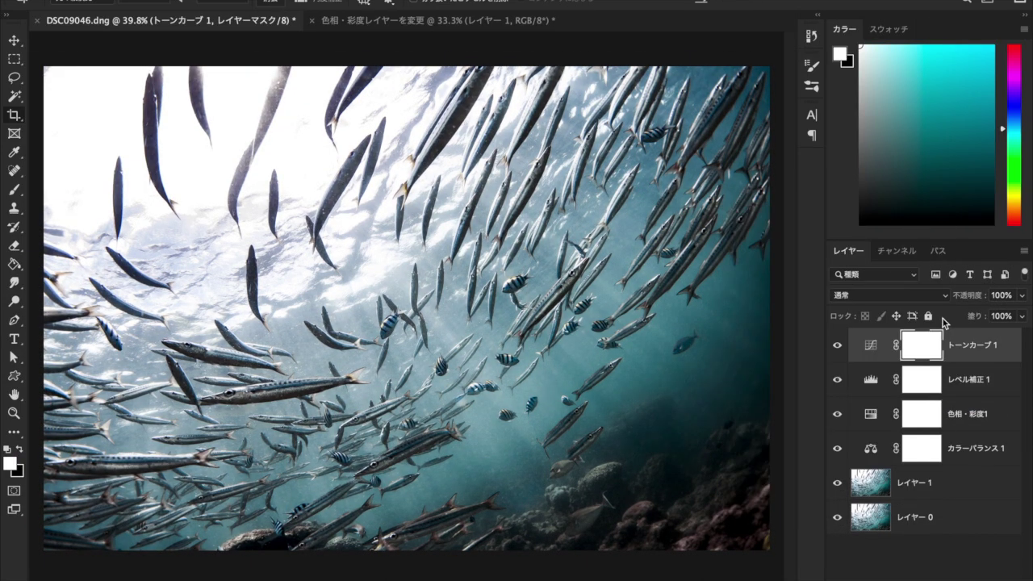
# Copy the whole logo from logo_white_low.png and paste it into the barracuda photo
pyautogui.hotkey('ctrl', 'o')
pyautogui.doubleClick(446, 180)
pyautogui.hotkey('ctrl', 'a')
pyautogui.hotkey('ctrl', 'c')
pyautogui.click(121, 20)
pyautogui.hotkey('ctrl', 'v')
# Scale the logo down into the bottom-right corner and add a black-masked Curves layer
pyautogui.click(242, 2)
pyautogui.click(460, 309)
pyautogui.moveTo(460, 309); pyautogui.dragTo(669, 484)
pyautogui.moveTo(595, 479); pyautogui.dragTo(667, 513)
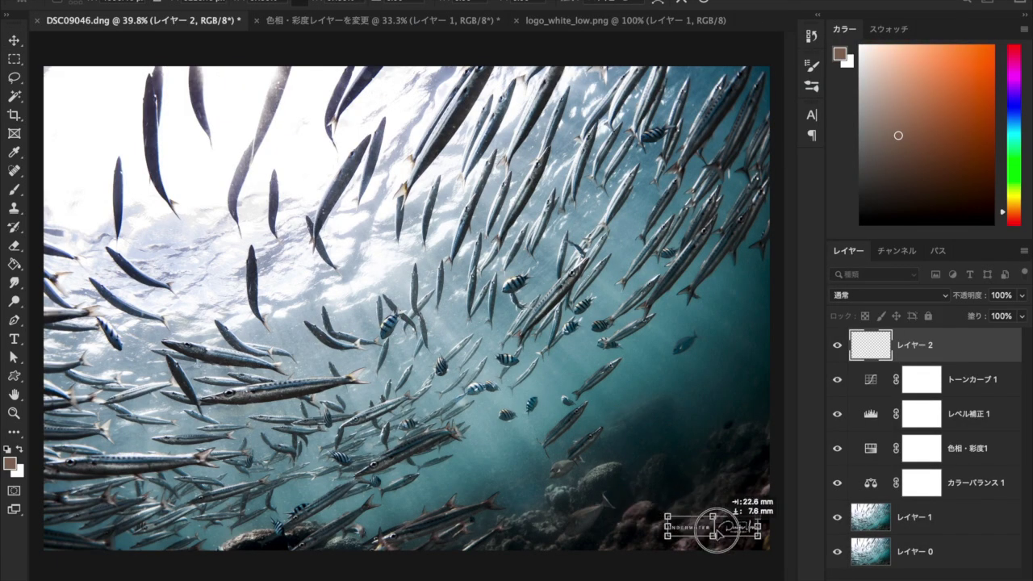
pyautogui.doubleClick(714, 529)
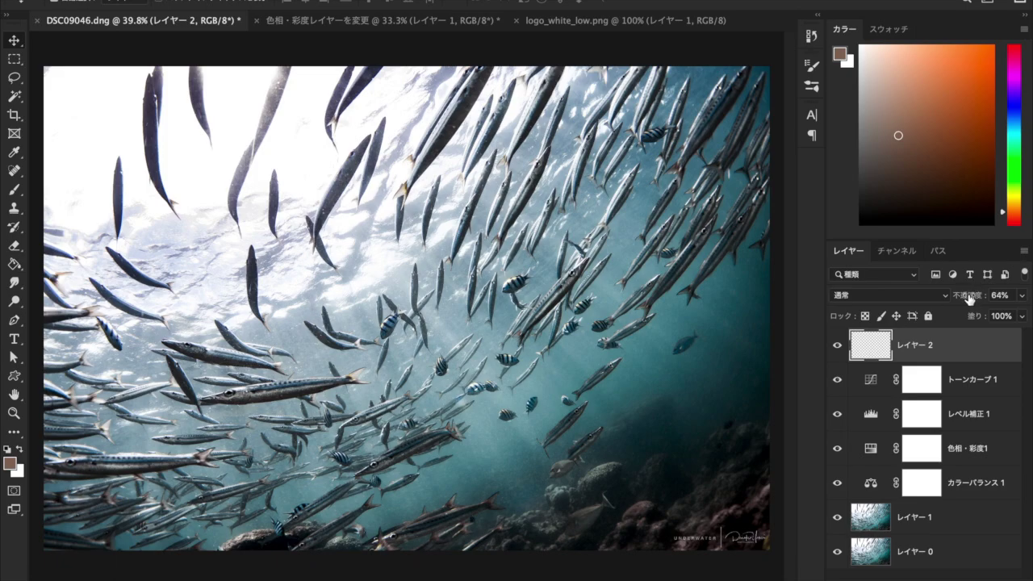
pyautogui.click(922, 479)
pyautogui.hotkey('ctrl', 'i')
# Set a white 434-pixel brush for painting the mask and select the logo layer
pyautogui.press('d')
pyautogui.press('b')
pyautogui.moveTo(753, 528); pyautogui.dragTo(761, 526)
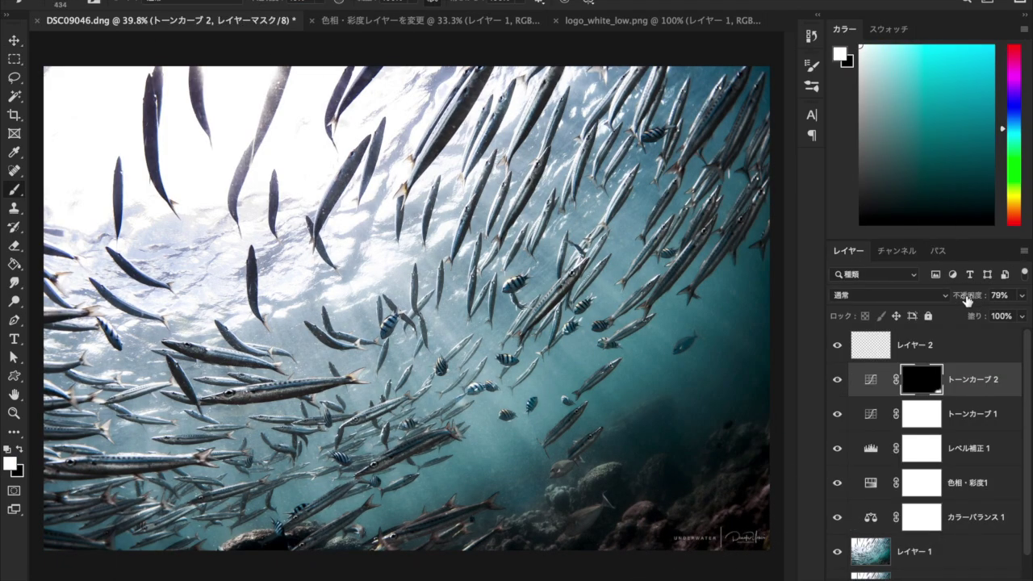
pyautogui.click(933, 347)
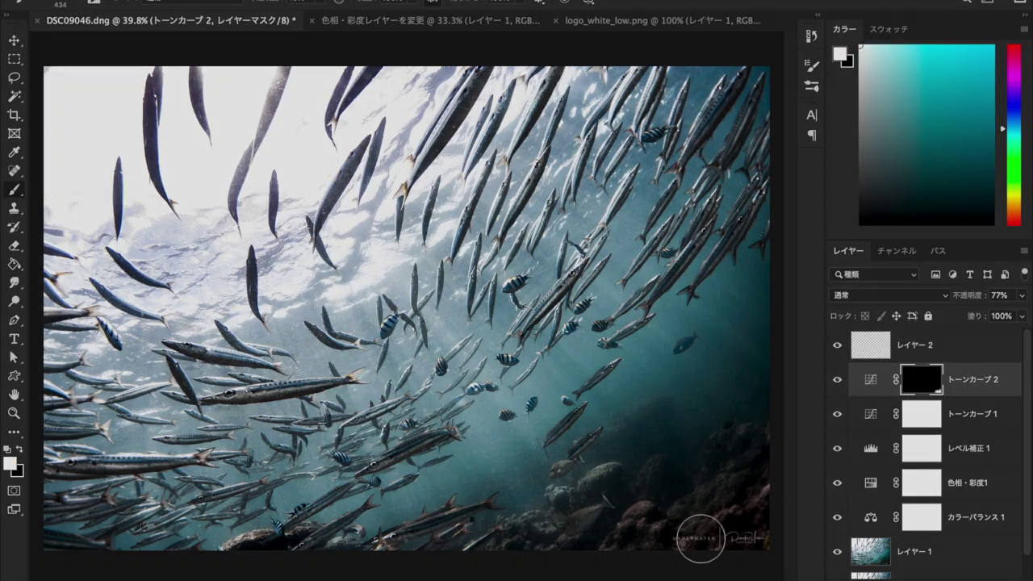